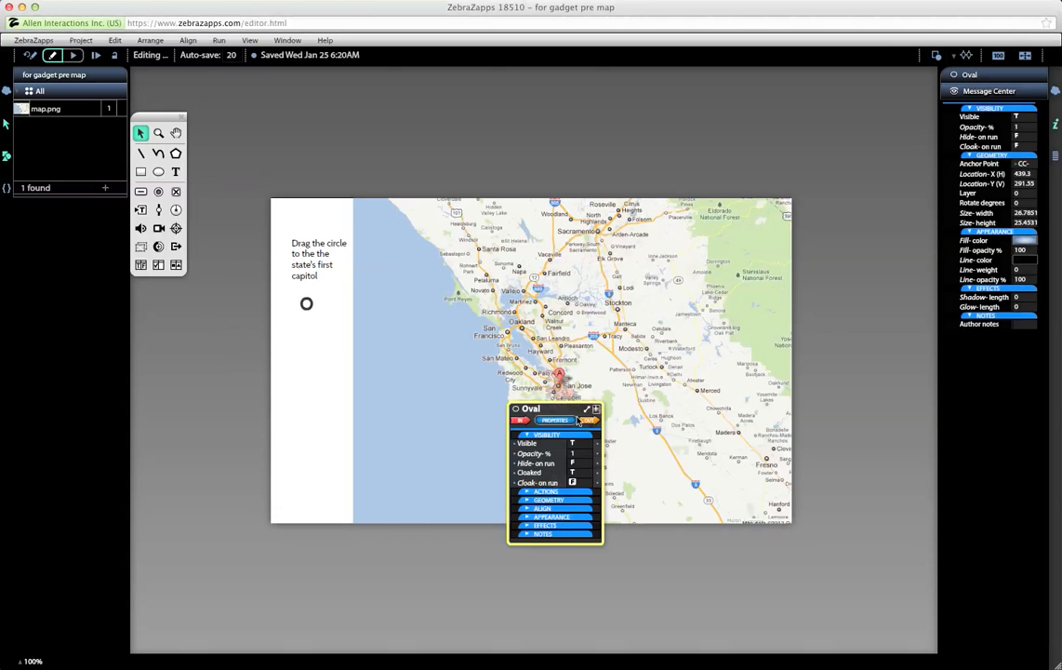
Step: Select The Piece, the small draggable circle, and nudge it slightly down and right
{"action": "left_click", "coordinate": [584, 443]}
{"action": "left_click", "coordinate": [308, 306]}
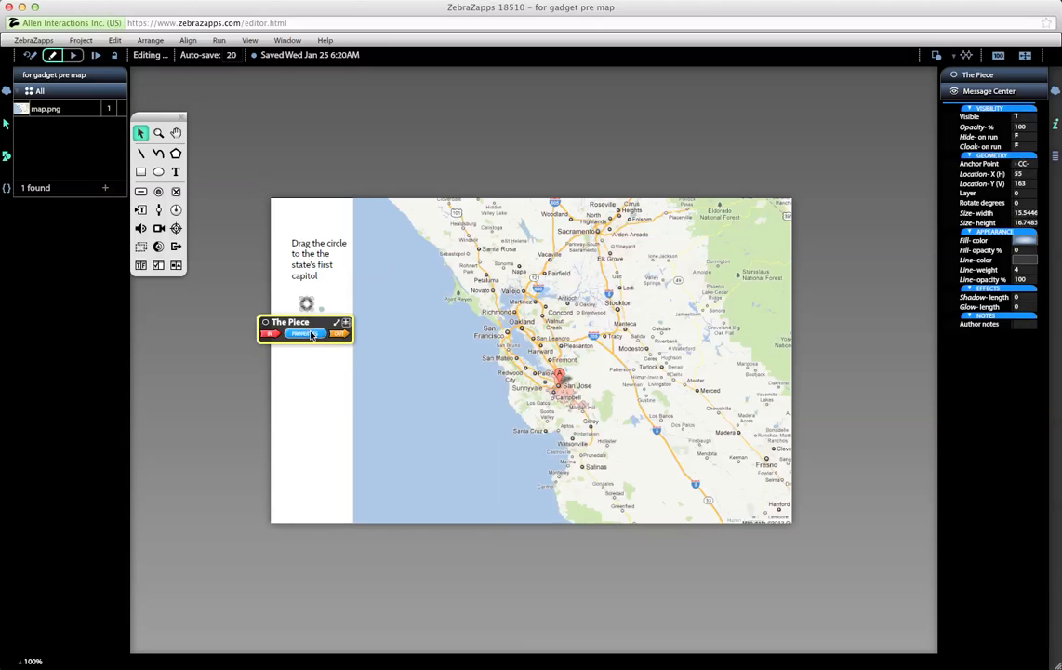
{"action": "left_click", "coordinate": [310, 333]}
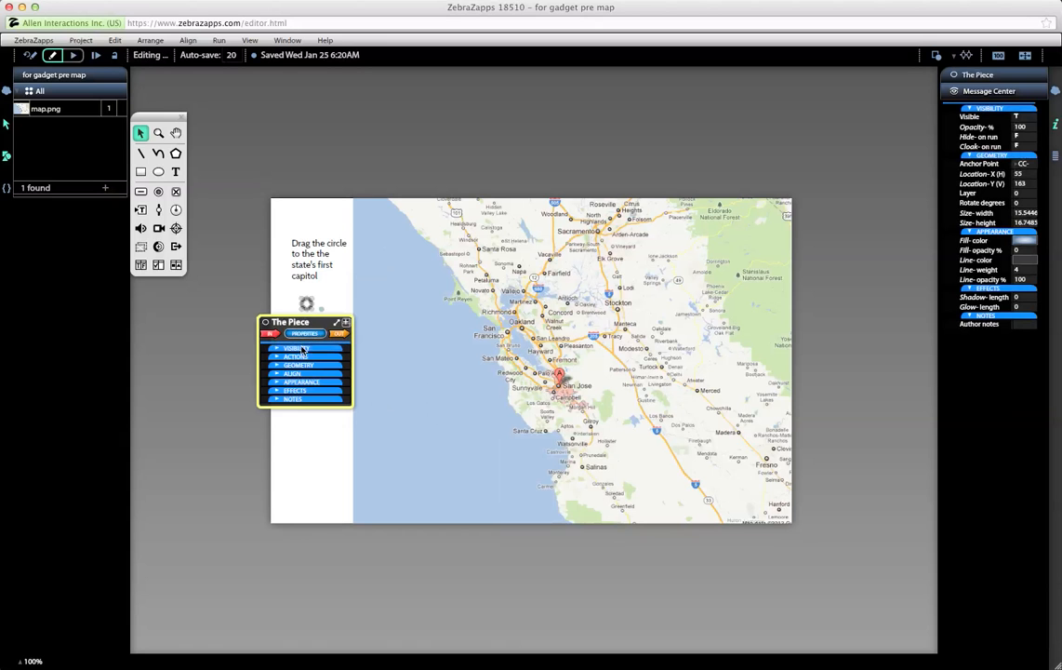
{"action": "mouse_move", "coordinate": [306, 303]}
{"action": "left_mouse_down"}
{"action": "mouse_move", "coordinate": [310, 312]}
{"action": "mouse_move", "coordinate": [307, 298]}
{"action": "left_mouse_up"}
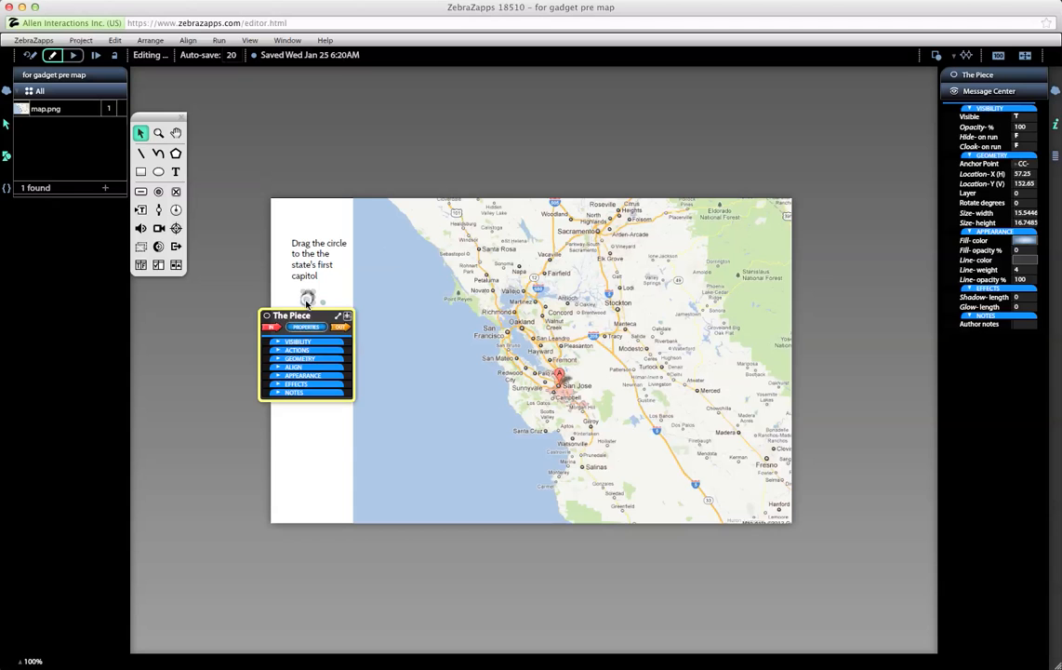
Step: Show The Piece's OUT Drag & Drop events (Drag start, moving, release, dropped on Oval), then deselect
{"action": "left_click", "coordinate": [281, 349]}
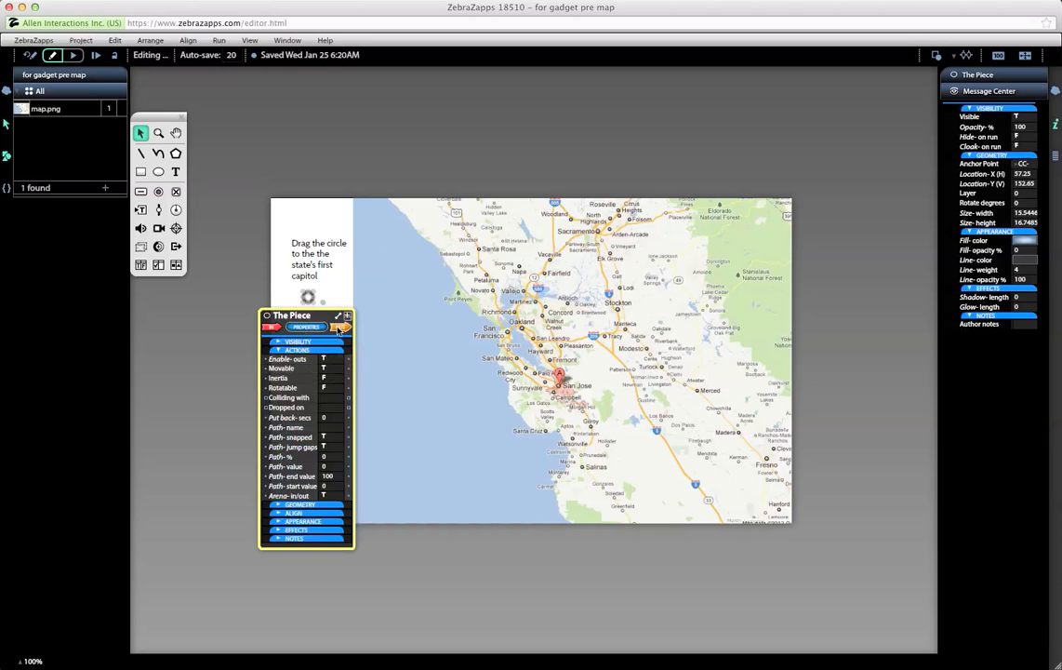
{"action": "left_click", "coordinate": [339, 327]}
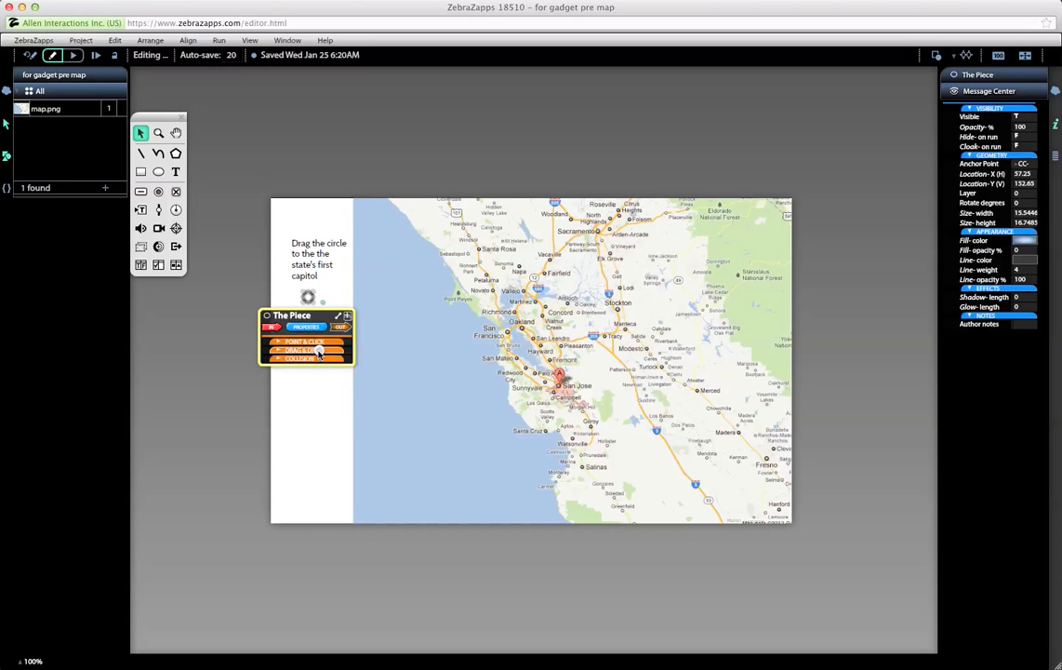
{"action": "left_click", "coordinate": [317, 351]}
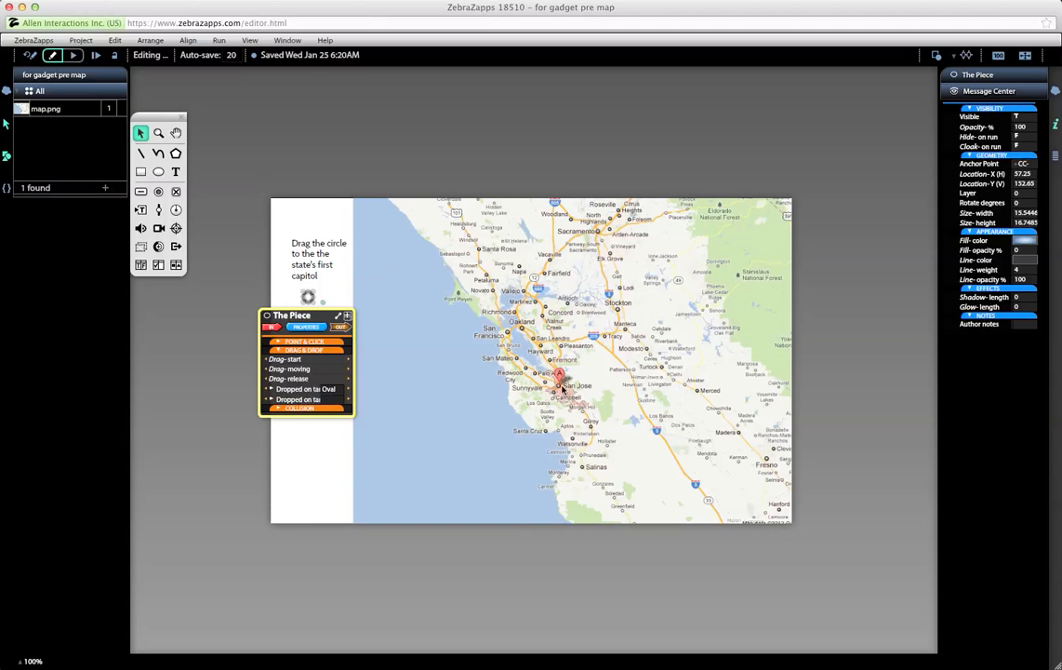
{"action": "left_click", "coordinate": [333, 296]}
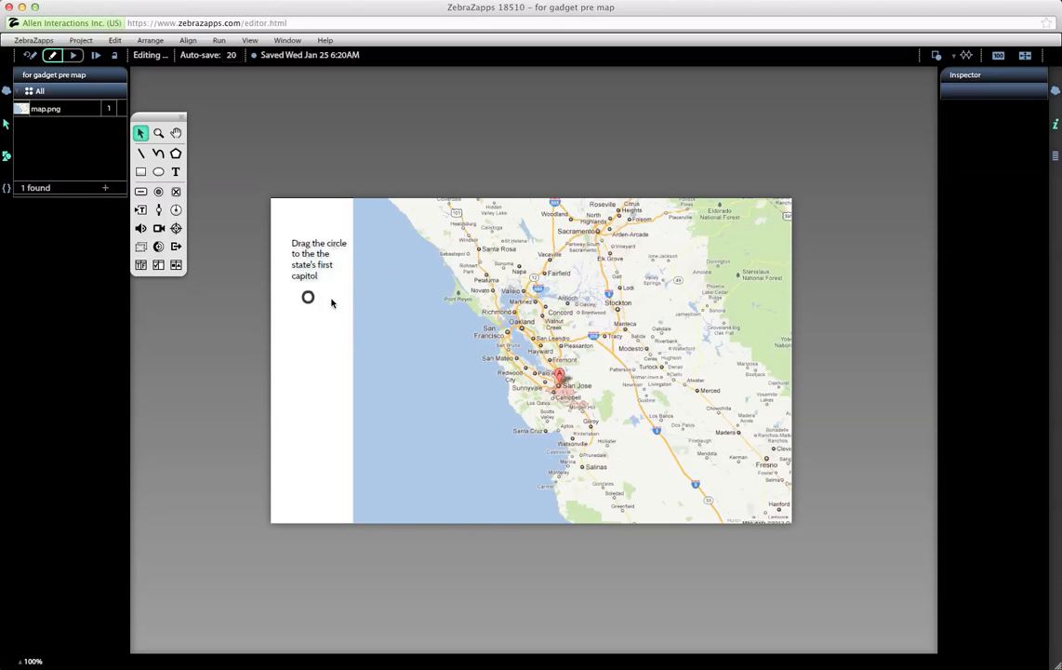
Step: Draw a large oval over San Jose with the Oval tool and rename it 'Near Target'
{"action": "left_click", "coordinate": [159, 171]}
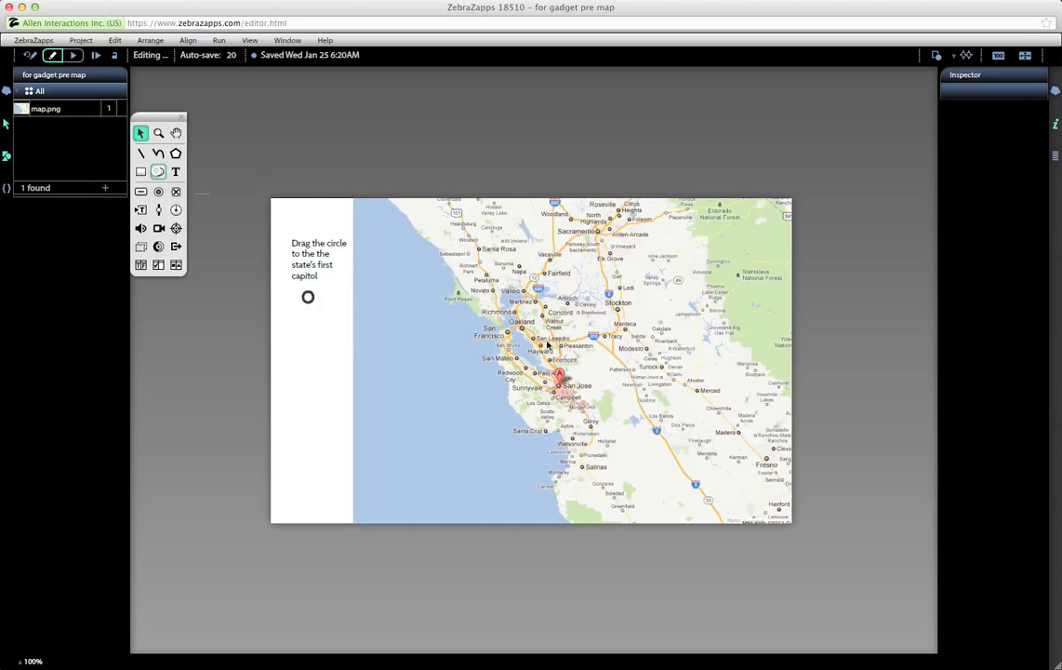
{"action": "mouse_move", "coordinate": [536, 364]}
{"action": "left_mouse_down"}
{"action": "mouse_move", "coordinate": [603, 430]}
{"action": "mouse_move", "coordinate": [558, 399]}
{"action": "left_mouse_up"}
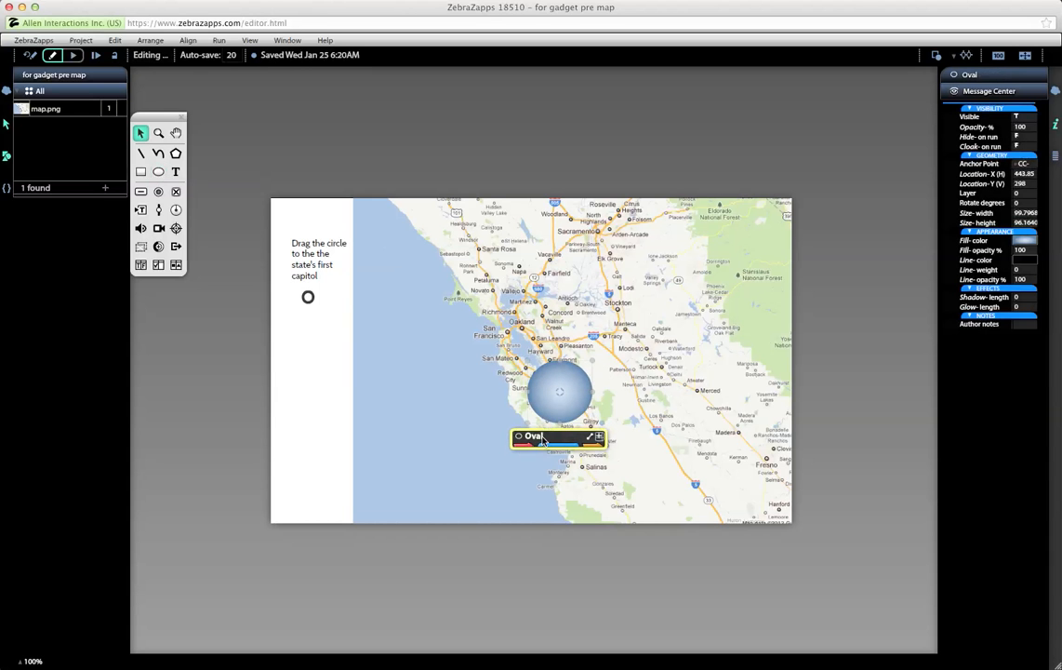
{"action": "left_click", "coordinate": [543, 436]}
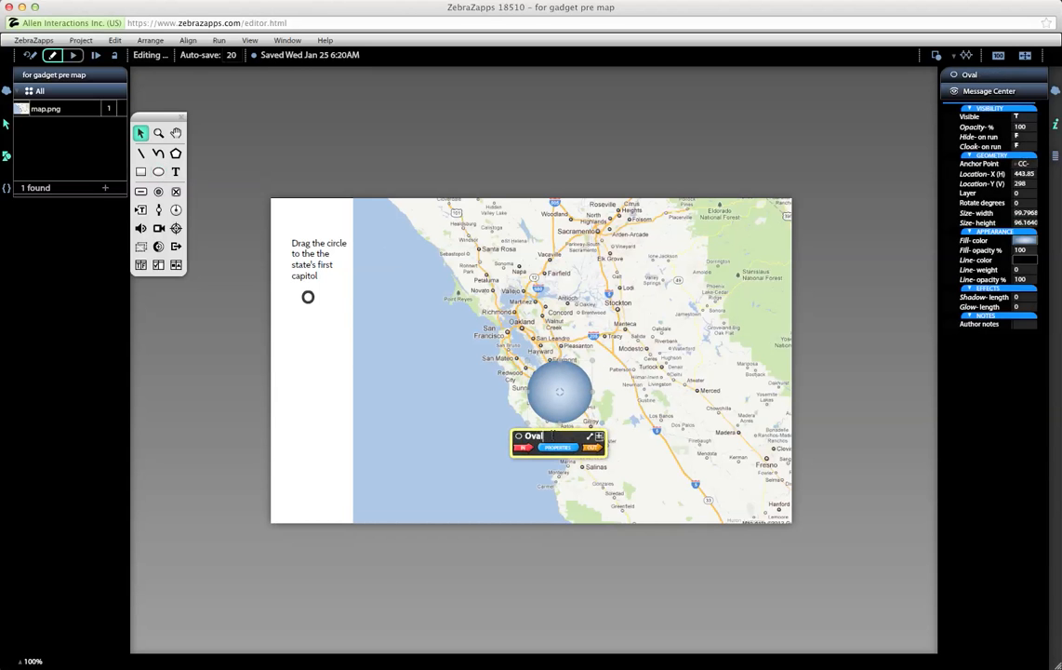
{"action": "left_click_drag", "start_coordinate": [549, 437], "coordinate": [522, 436]}
{"action": "type", "text": "Near Target"}
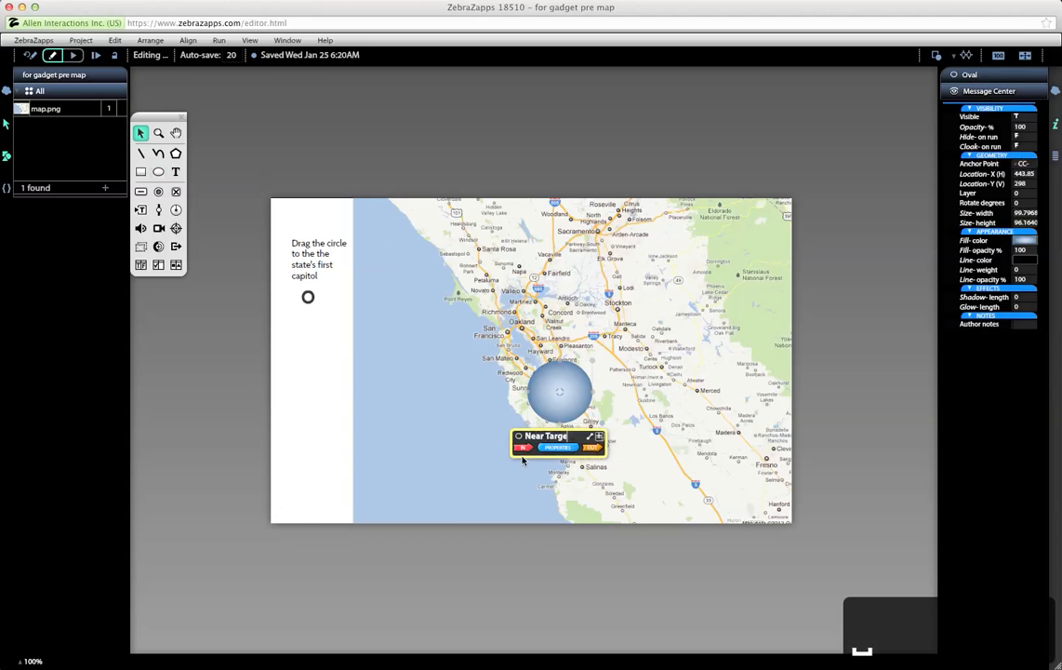
Step: Set Near Target's Visibility Opacity-% to 1 and commit it
{"action": "left_click", "coordinate": [578, 478]}
{"action": "left_click", "coordinate": [556, 410]}
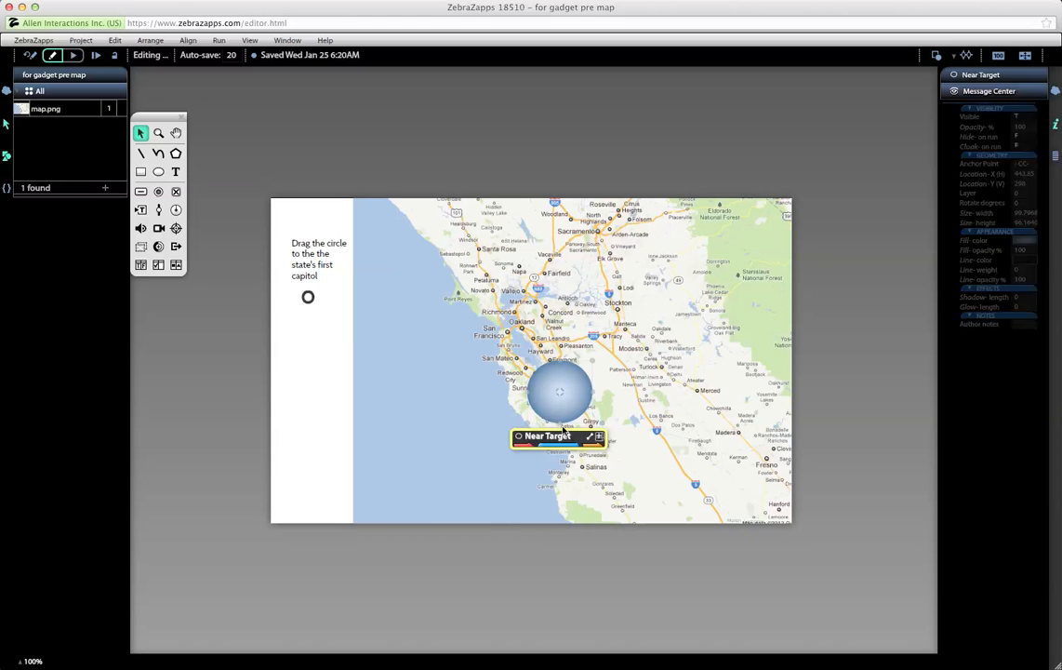
{"action": "left_click", "coordinate": [566, 448]}
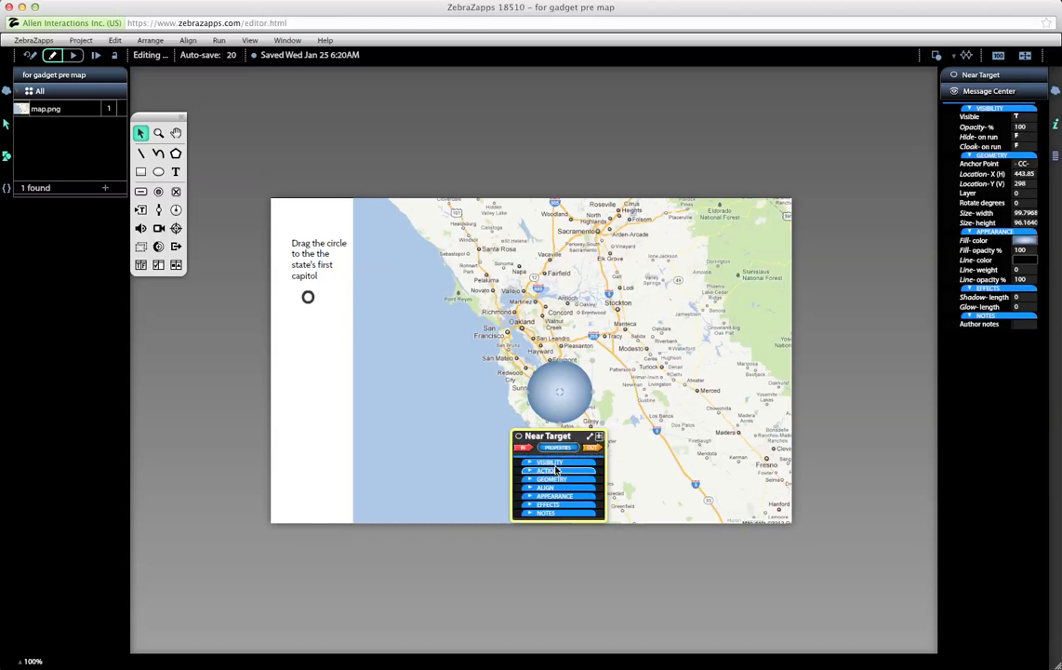
{"action": "left_click", "coordinate": [558, 462]}
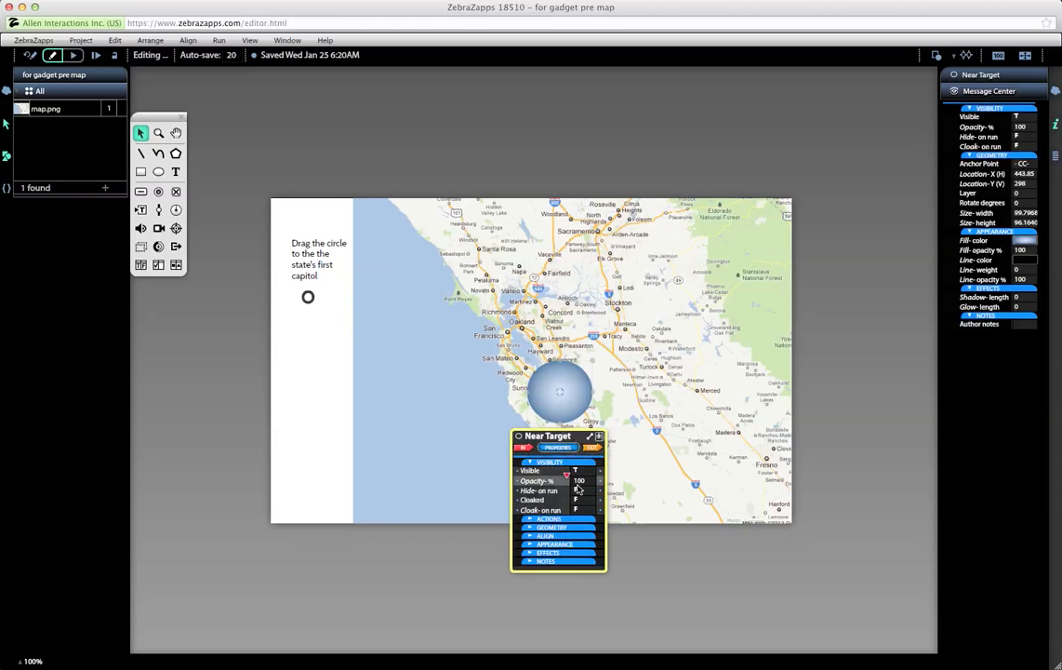
{"action": "left_click", "coordinate": [577, 482]}
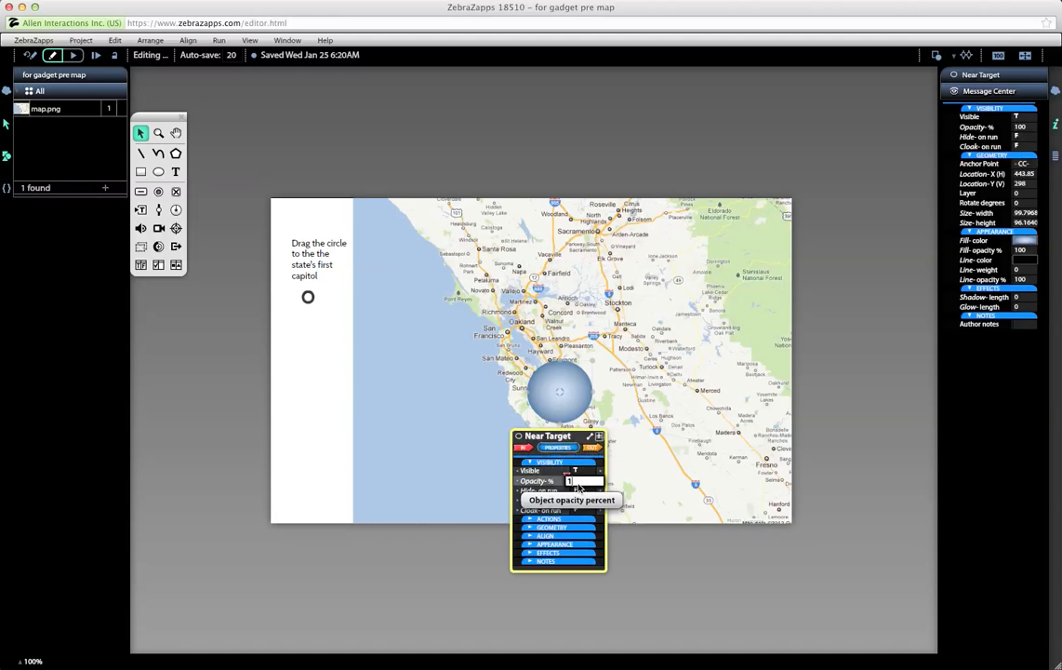
{"action": "type", "text": "1"}
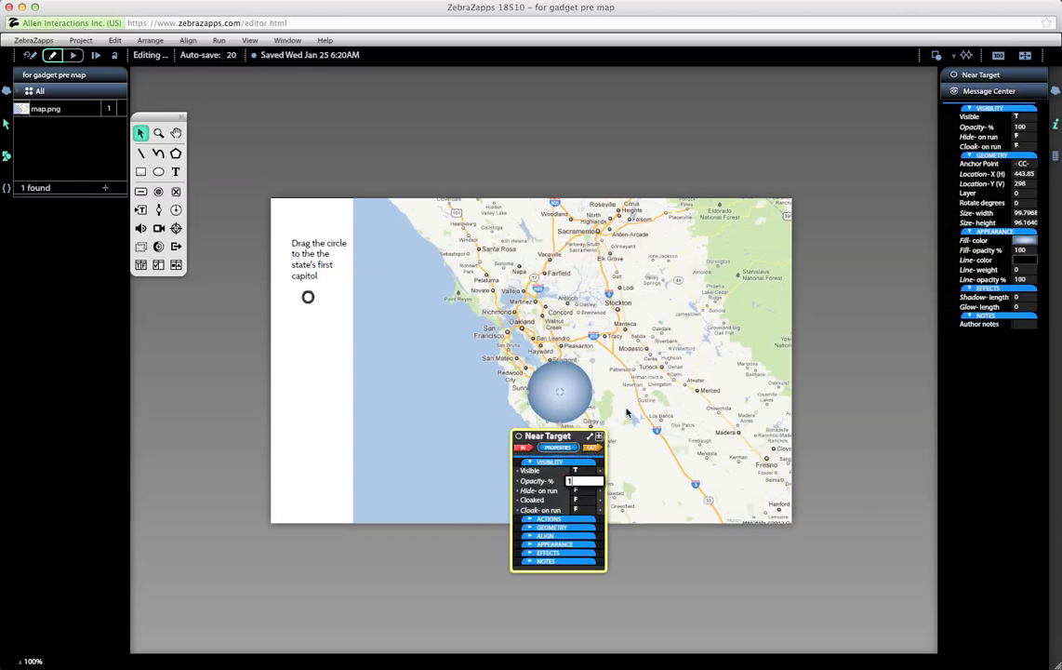
{"action": "left_click", "coordinate": [627, 412]}
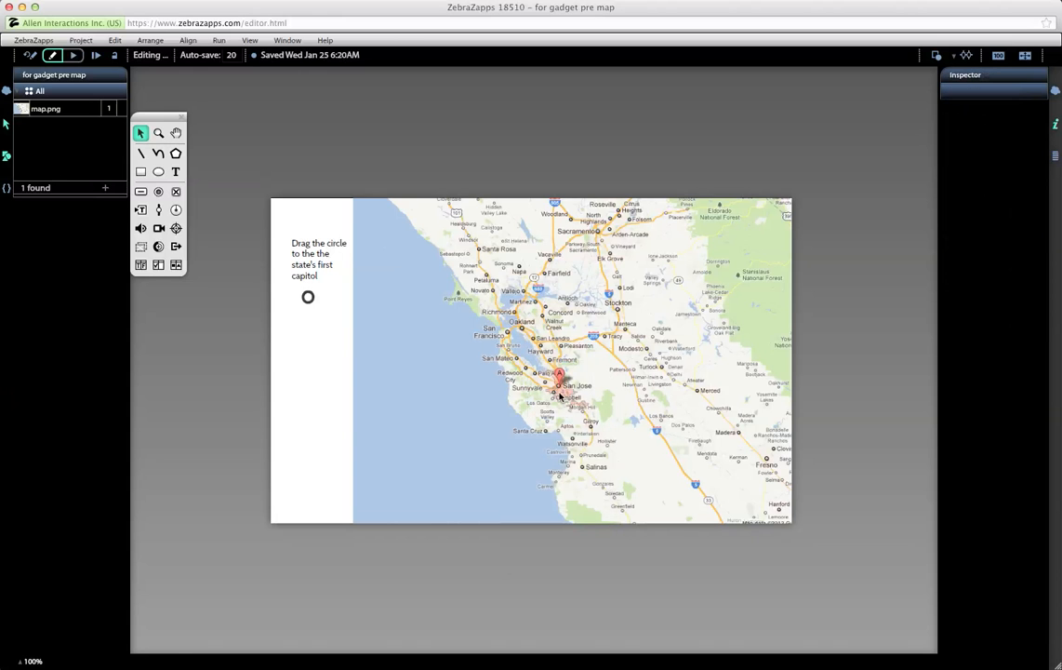
Step: On The Piece, collapse Drag & Drop and add a Collision event targeting Near Target
{"action": "left_click", "coordinate": [308, 300]}
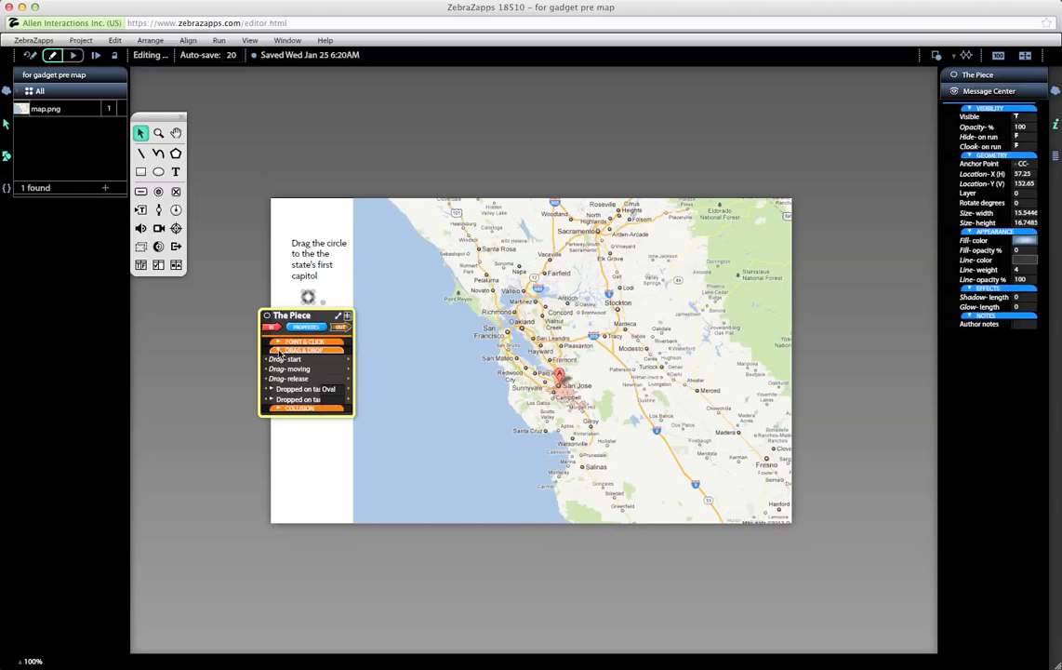
{"action": "left_click", "coordinate": [311, 348]}
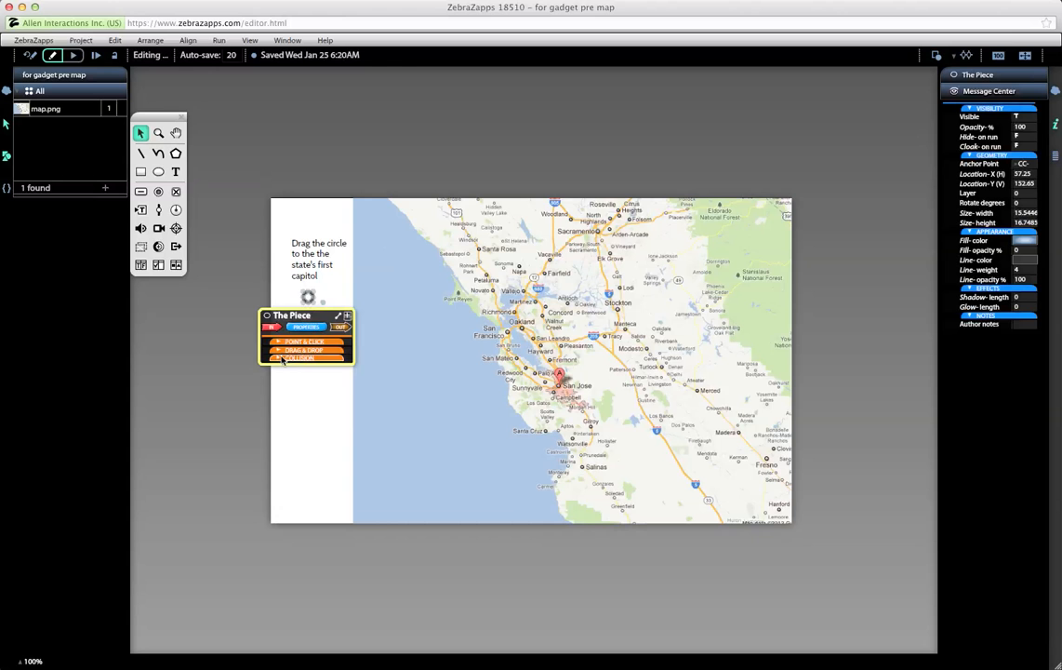
{"action": "left_click", "coordinate": [278, 359]}
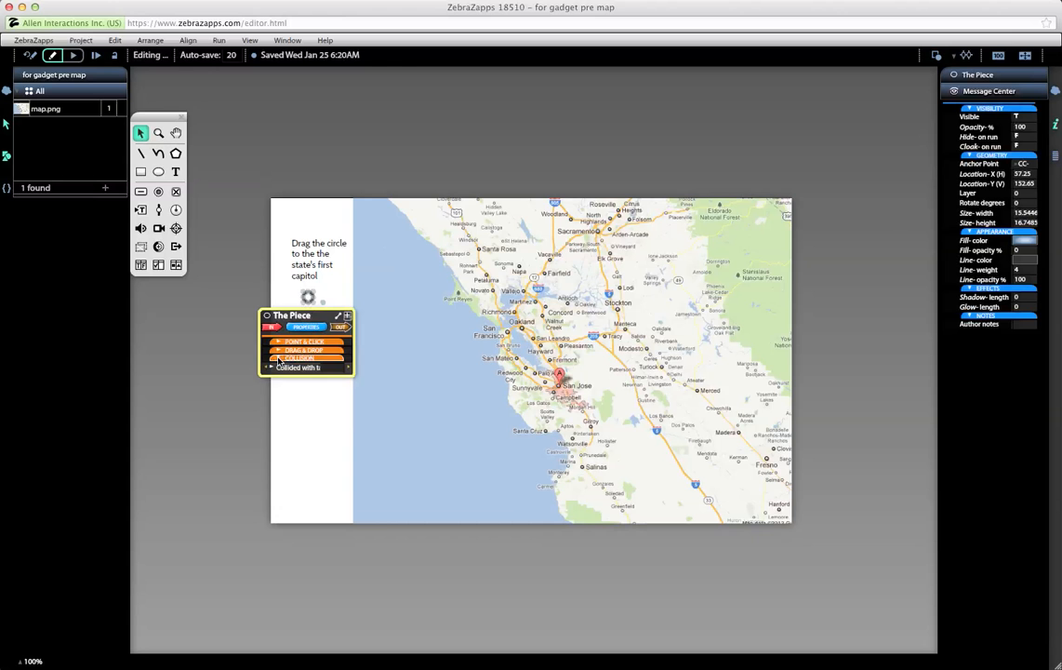
{"action": "left_click", "coordinate": [329, 371]}
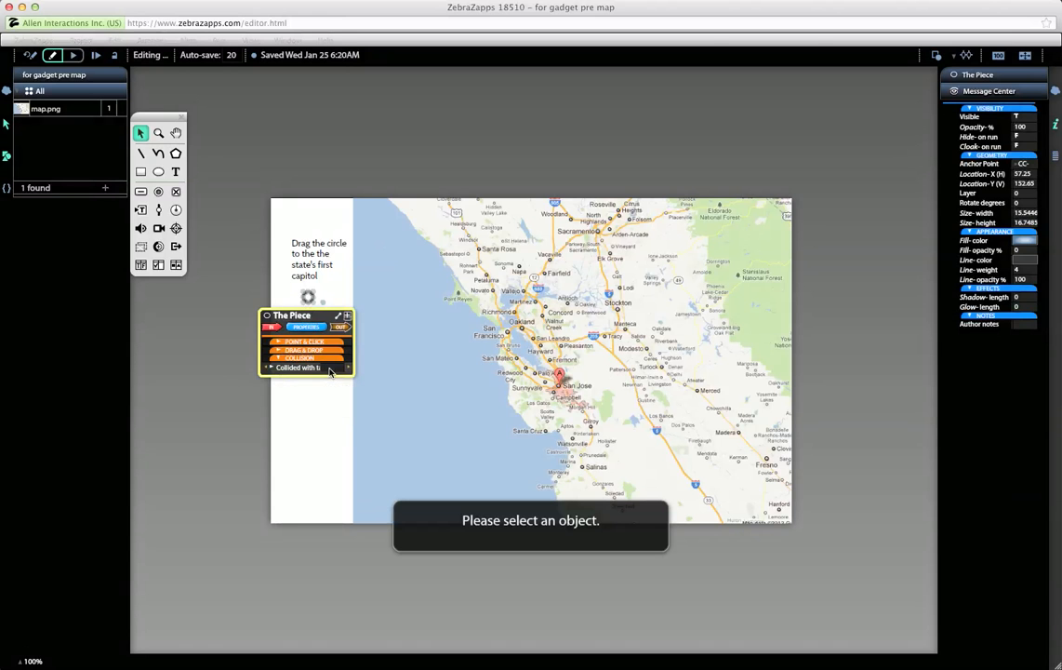
{"action": "left_click", "coordinate": [548, 384]}
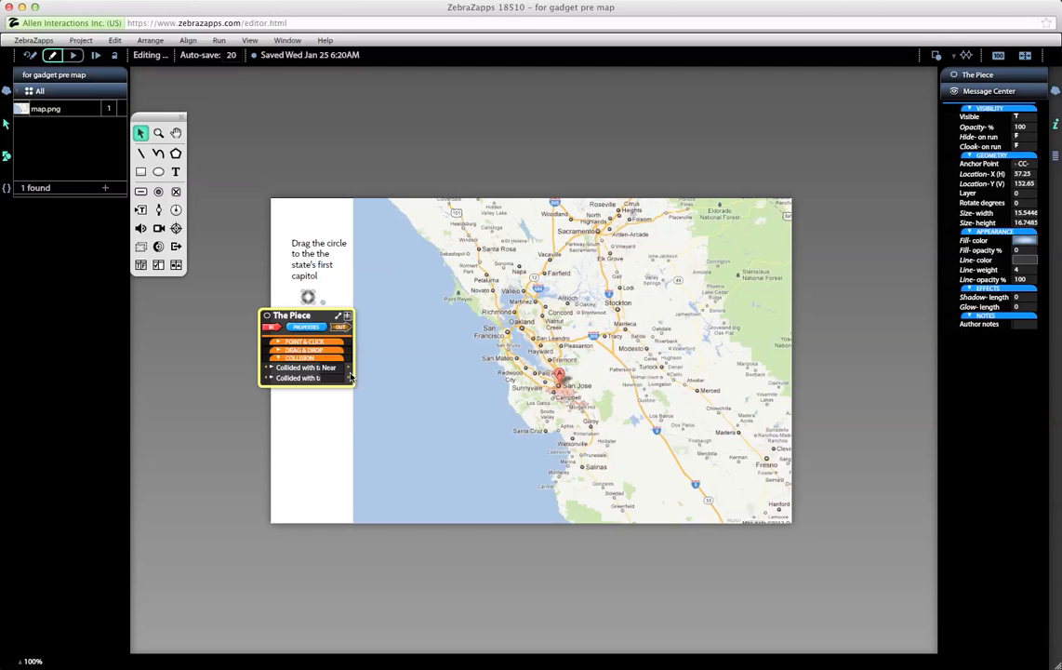
Step: Wire The Piece's 'Collided with Near' output to Near Target's Opacity-% property
{"action": "mouse_move", "coordinate": [350, 369]}
{"action": "left_mouse_down"}
{"action": "mouse_move", "coordinate": [432, 420]}
{"action": "mouse_move", "coordinate": [458, 422]}
{"action": "mouse_move", "coordinate": [498, 383]}
{"action": "mouse_move", "coordinate": [555, 394]}
{"action": "mouse_move", "coordinate": [547, 456]}
{"action": "mouse_move", "coordinate": [523, 484]}
{"action": "left_mouse_up"}
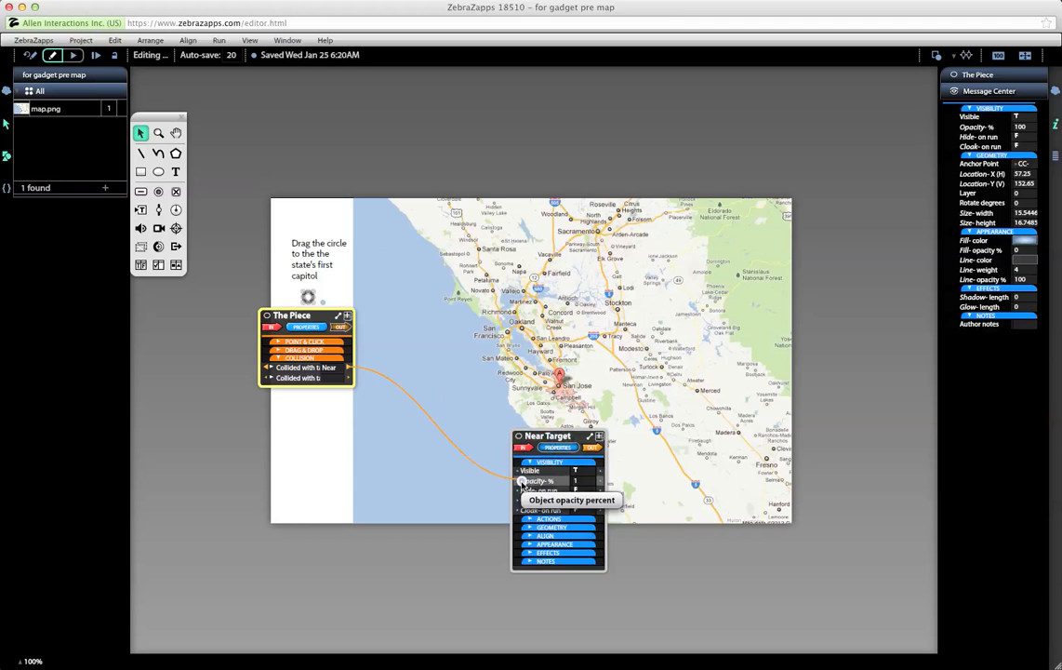
{"action": "left_click_drag", "start_coordinate": [522, 483], "coordinate": [522, 484]}
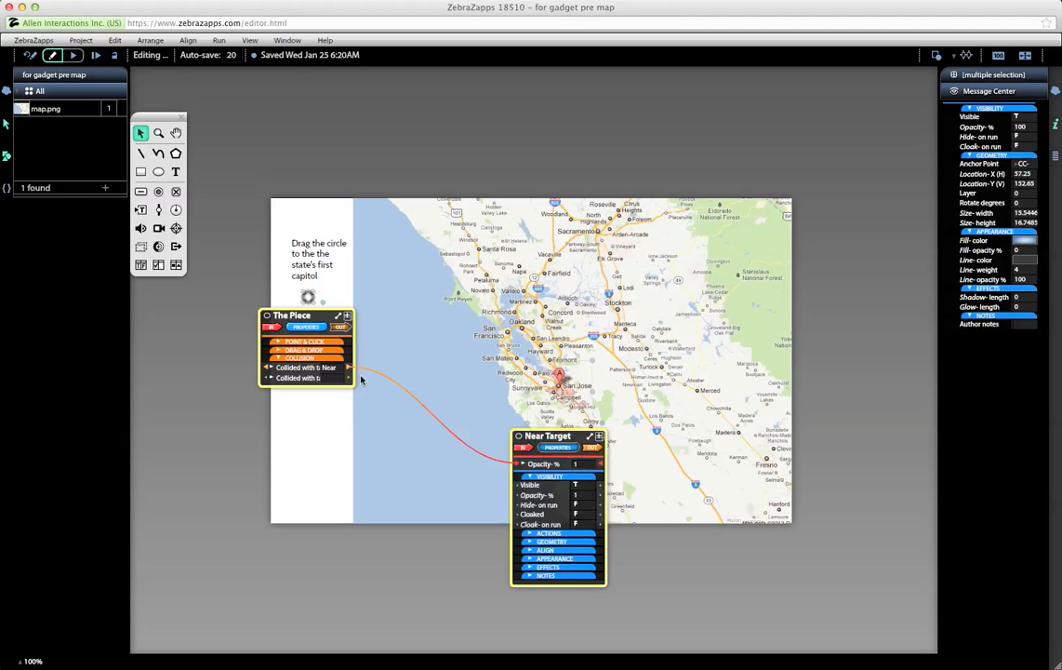
Step: Set the collision opacity to 30, then wire Collision false to a second Opacity-% input set to 1
{"action": "left_click", "coordinate": [573, 464]}
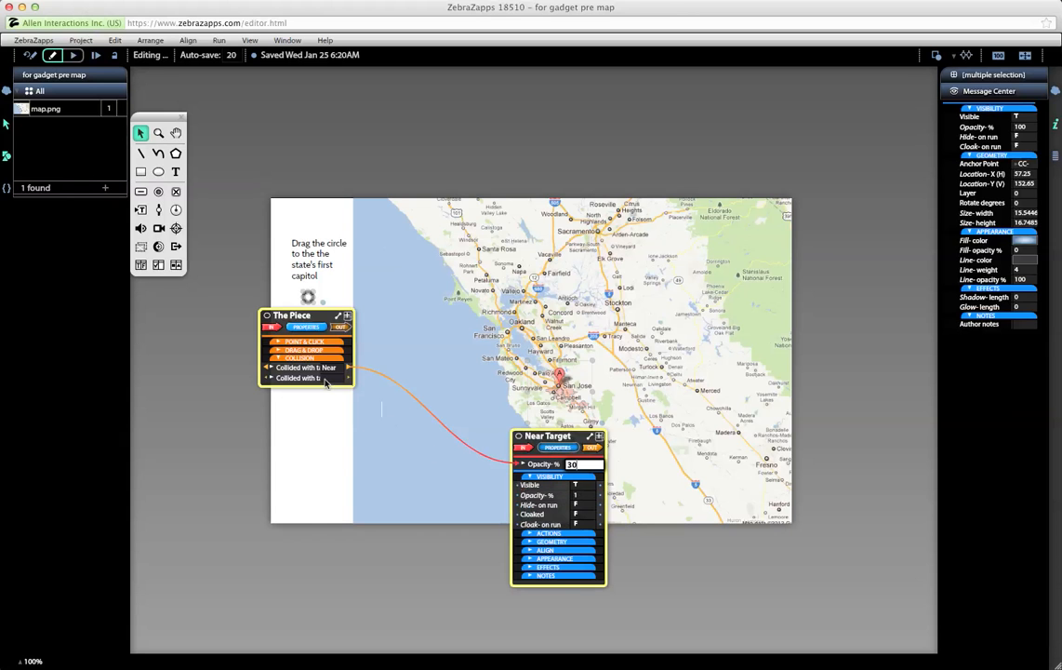
{"action": "left_click", "coordinate": [270, 369]}
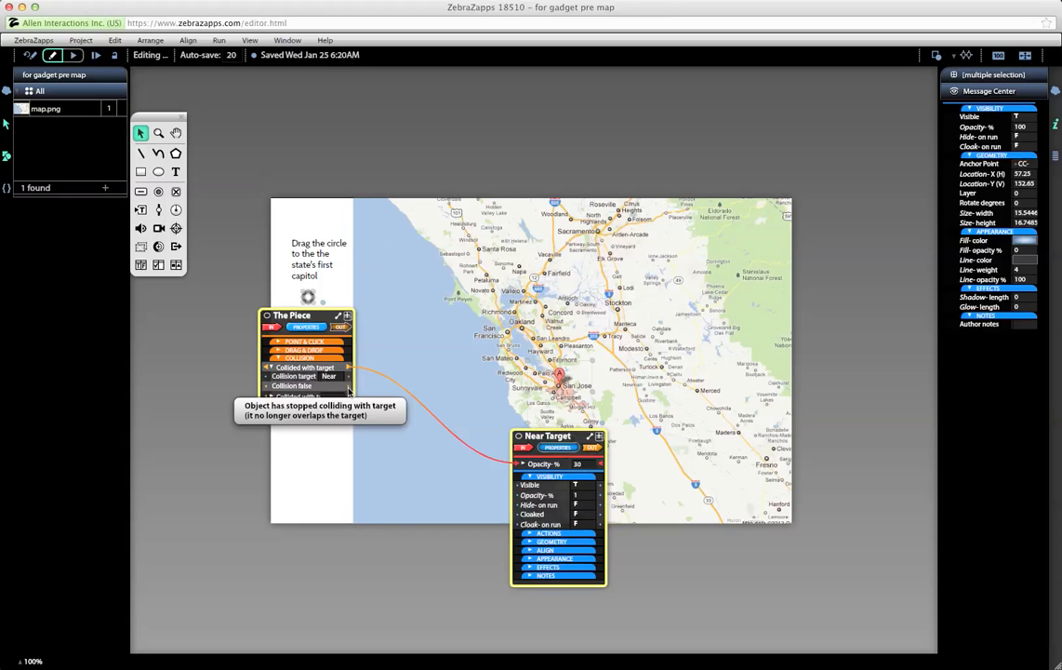
{"action": "left_click_drag", "start_coordinate": [349, 391], "coordinate": [518, 497]}
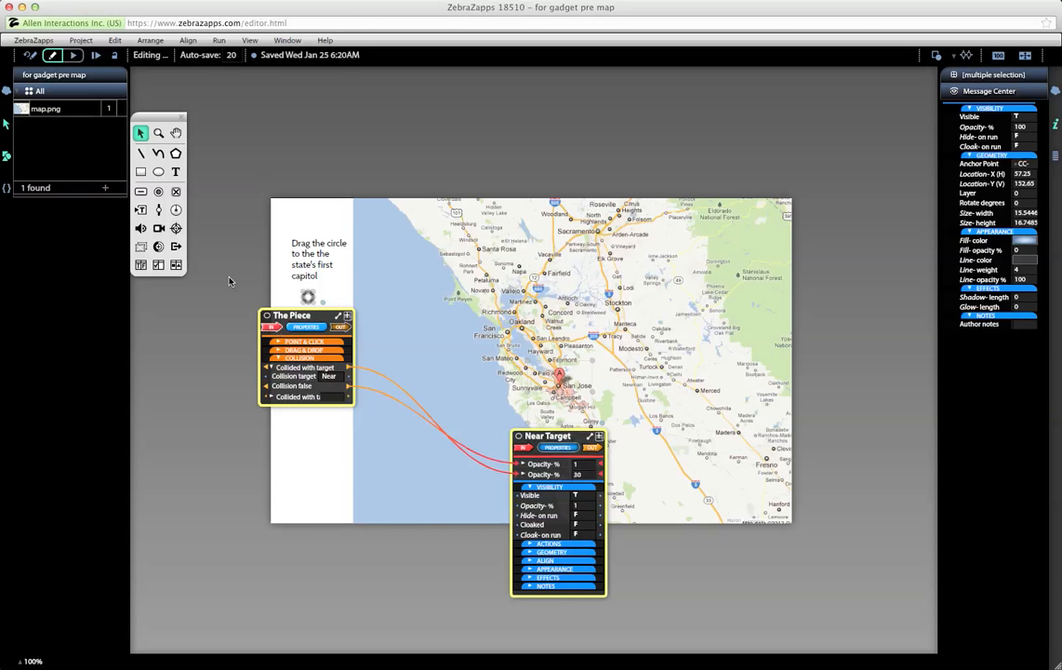
Step: Run the activity and drag The Piece toward San Jose to test the collision
{"action": "left_click", "coordinate": [74, 56]}
{"action": "left_click_drag", "start_coordinate": [310, 304], "coordinate": [342, 332]}
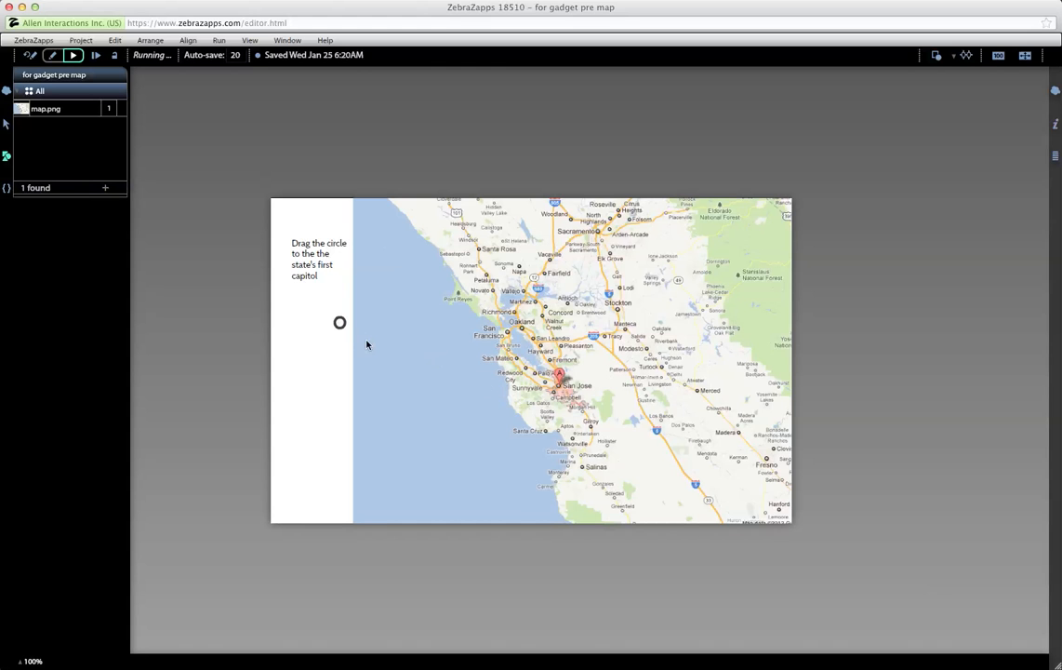